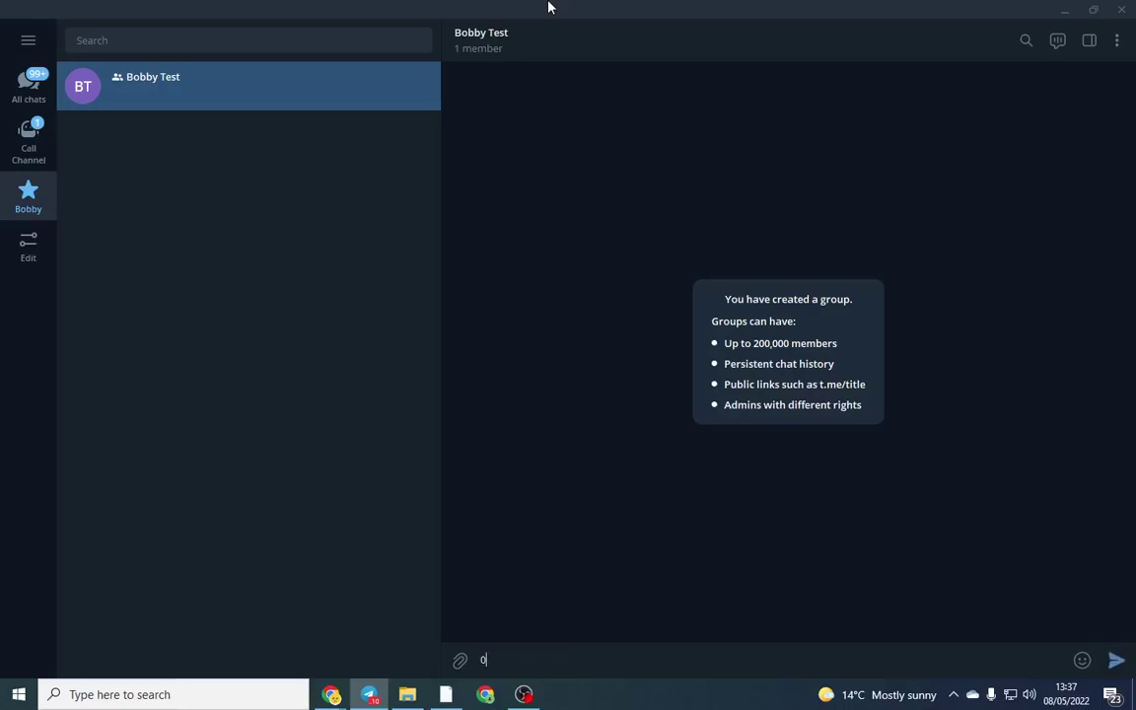
Step: Clear the draft message, search the chats for "bobb" and open the BobbyBuyBot chat
key(BackSpace)
click(177, 48)
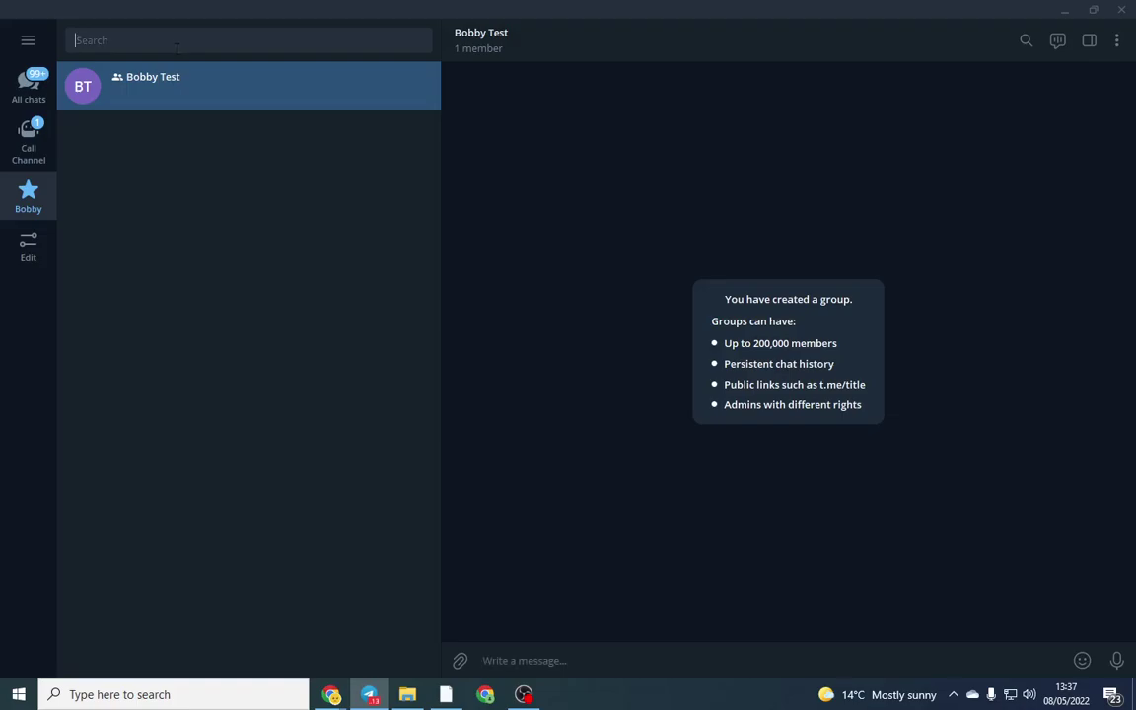
text(boob)
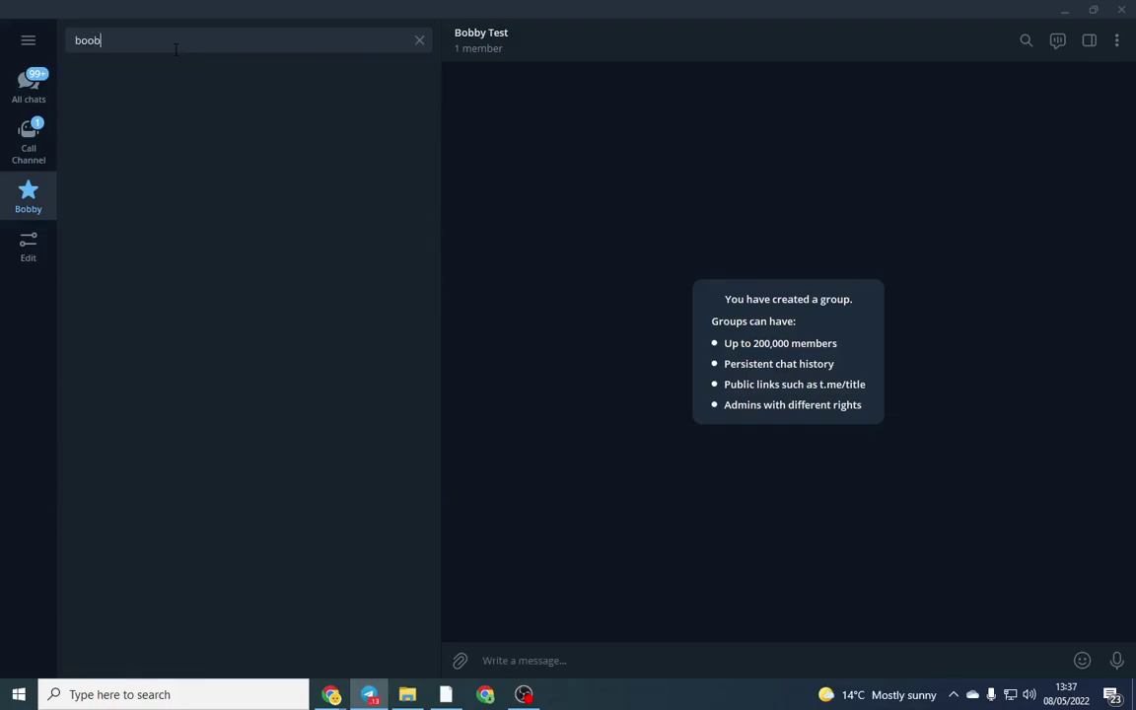
key(BackSpace)
key(BackSpace)
text(bbuy)
key(BackSpace)
key(BackSpace)
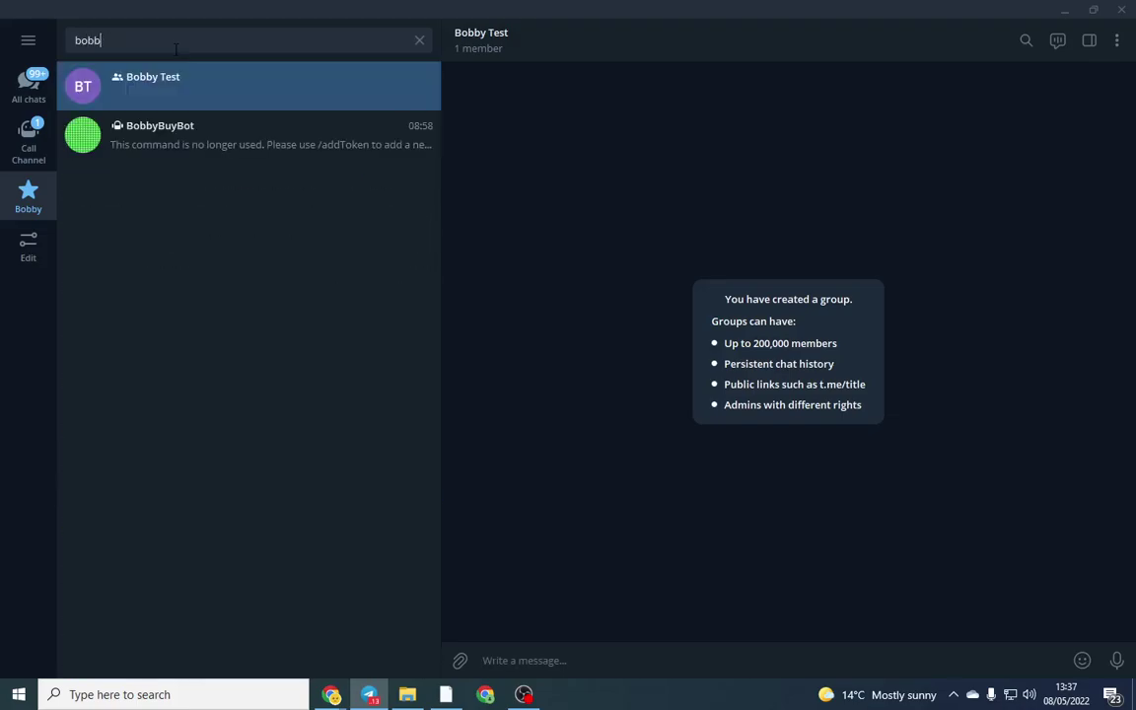
click(256, 138)
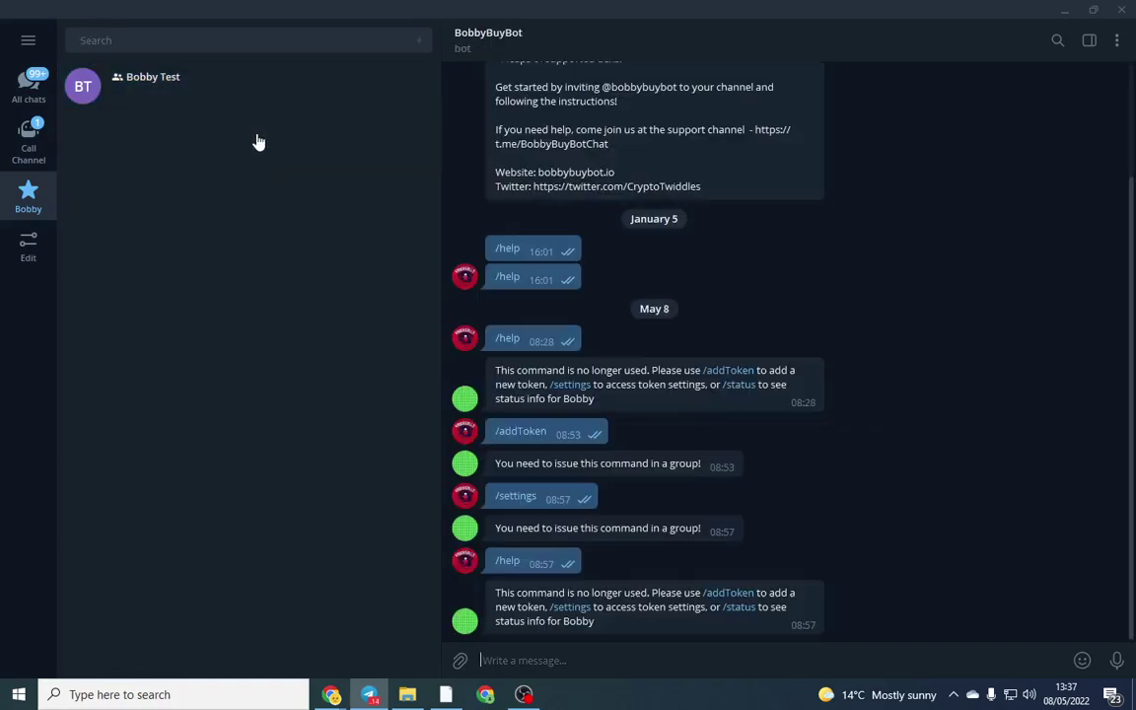
Step: Add BobbyBuyBot to the Bobby Test group from the bot's info
click(662, 55)
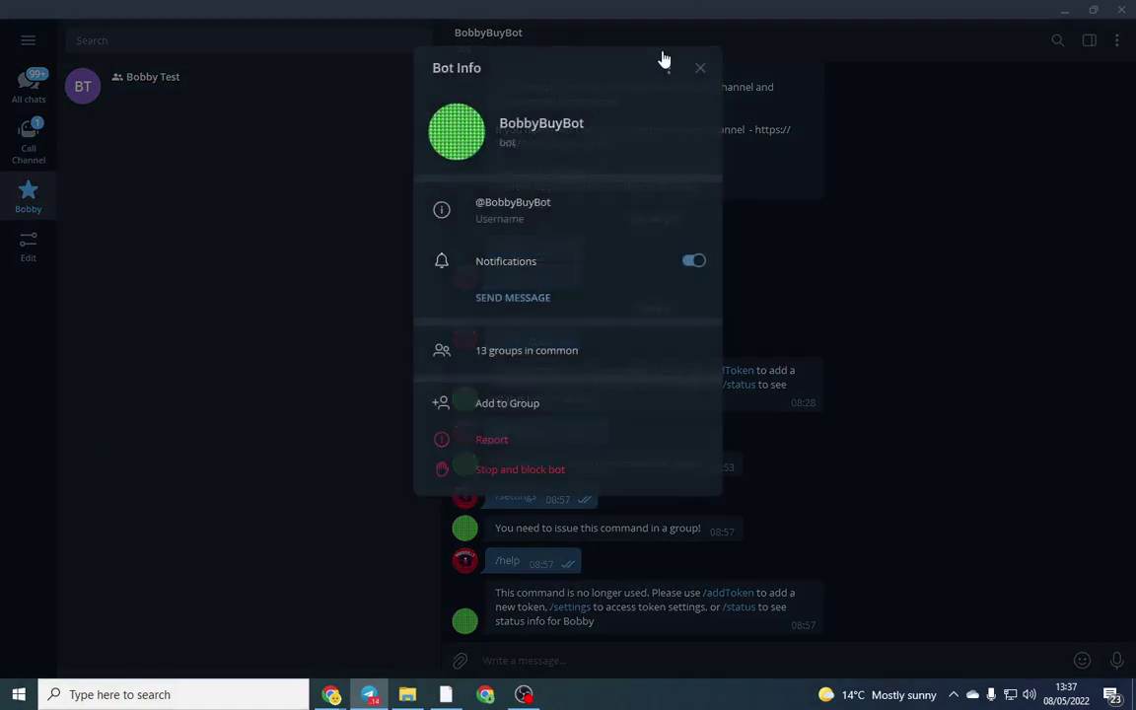
click(527, 411)
scroll(595, 389, down, 3)
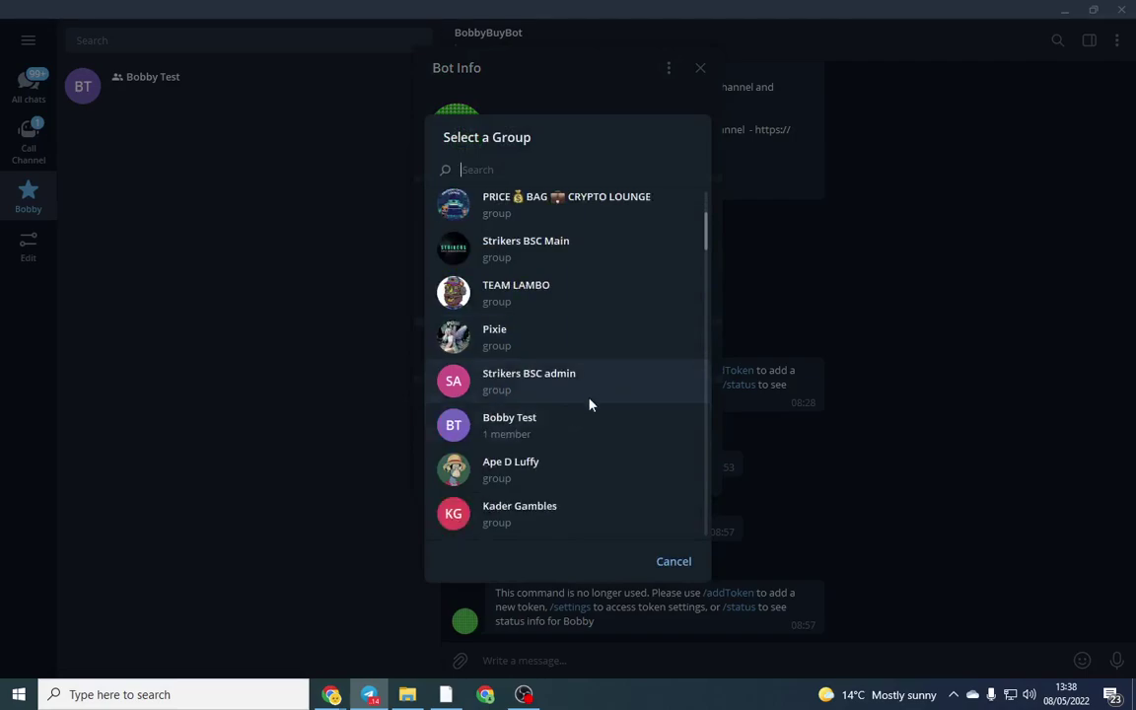
click(565, 431)
click(671, 380)
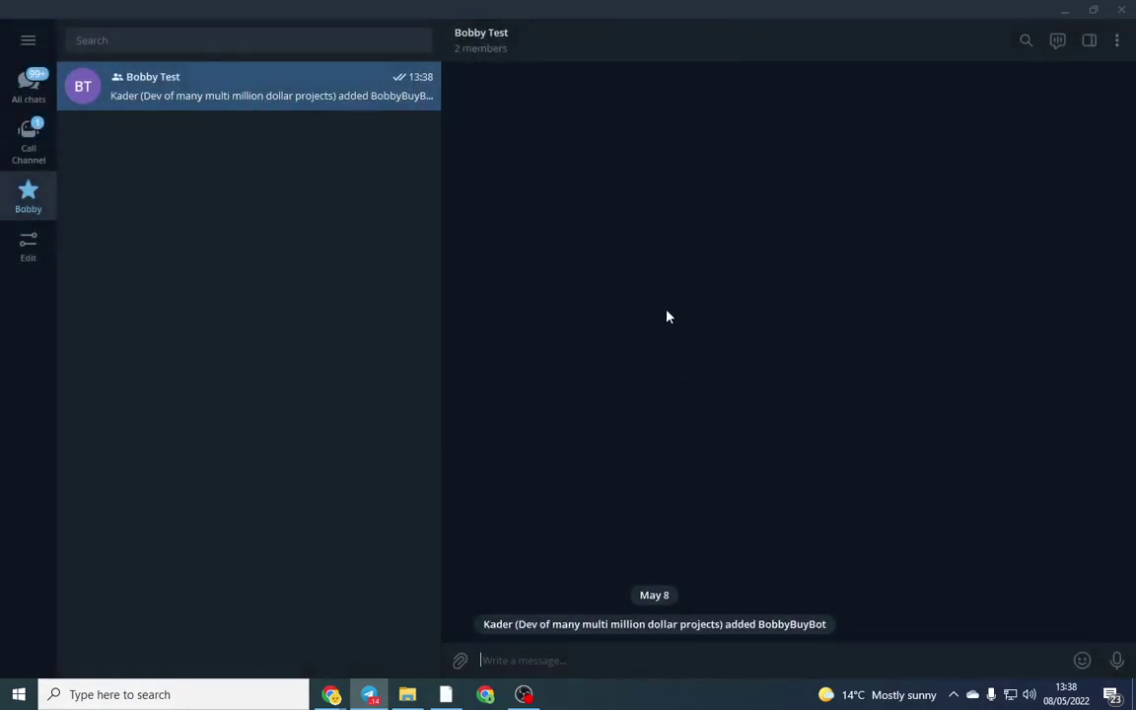
Step: Send /addtoken in the Bobby Test group and choose the Bsc chain with the pancakeswap dex
click(604, 45)
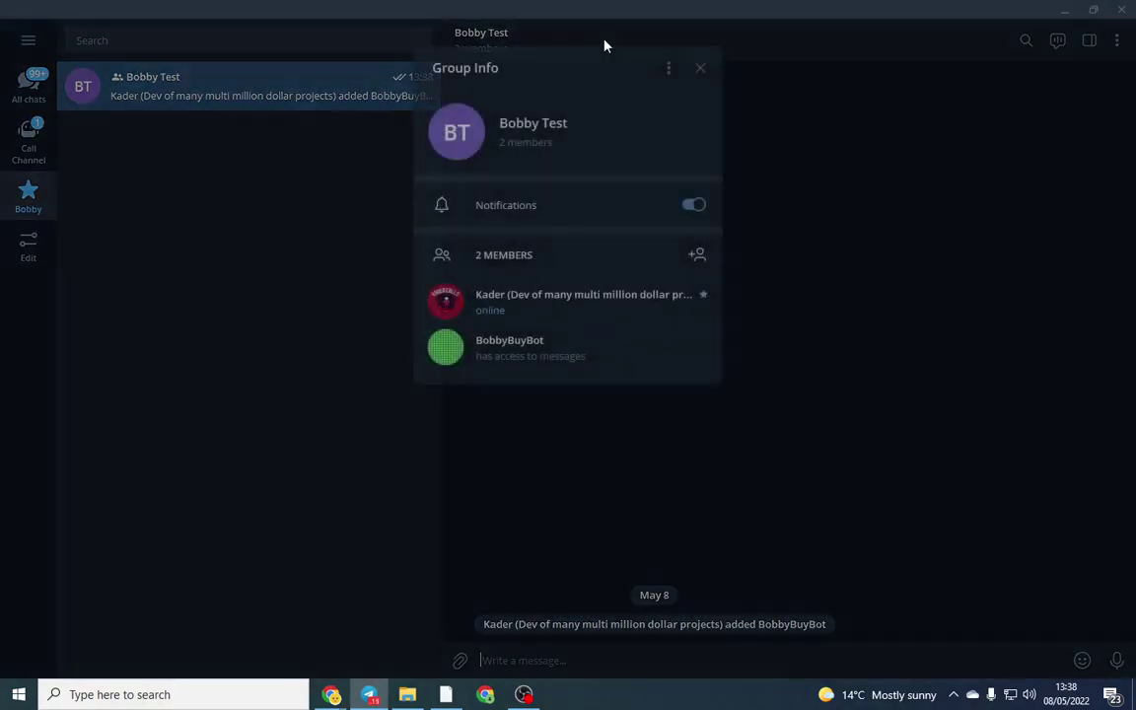
click(646, 650)
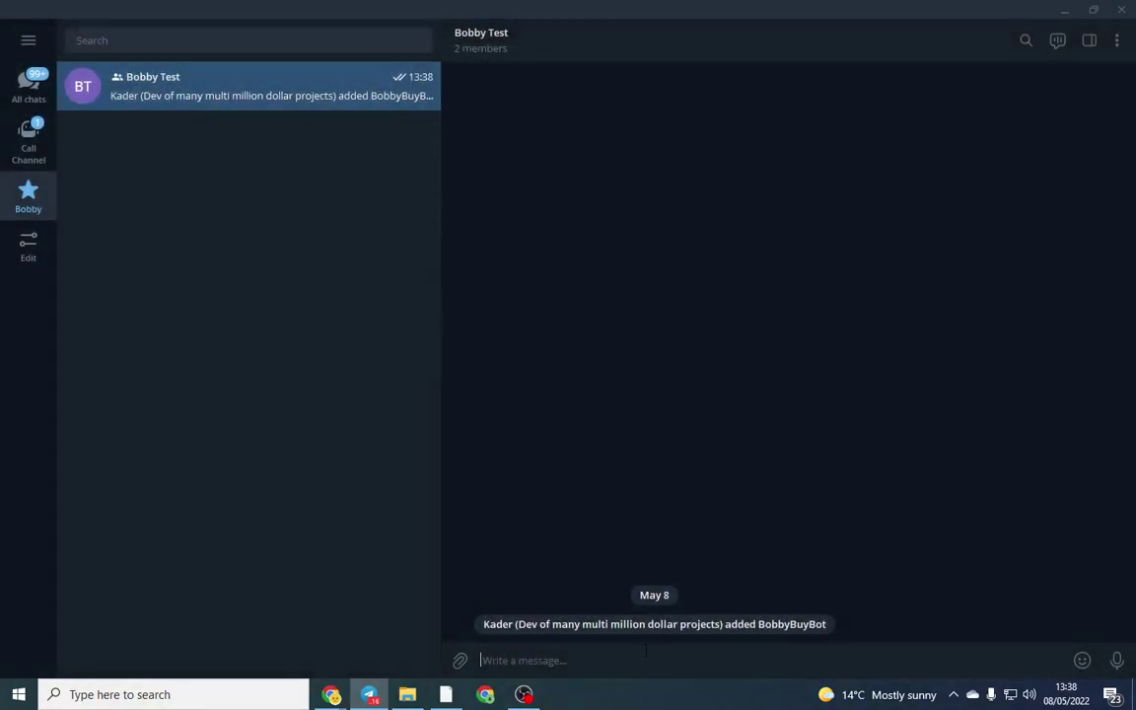
text(/addtoken)
key(Return)
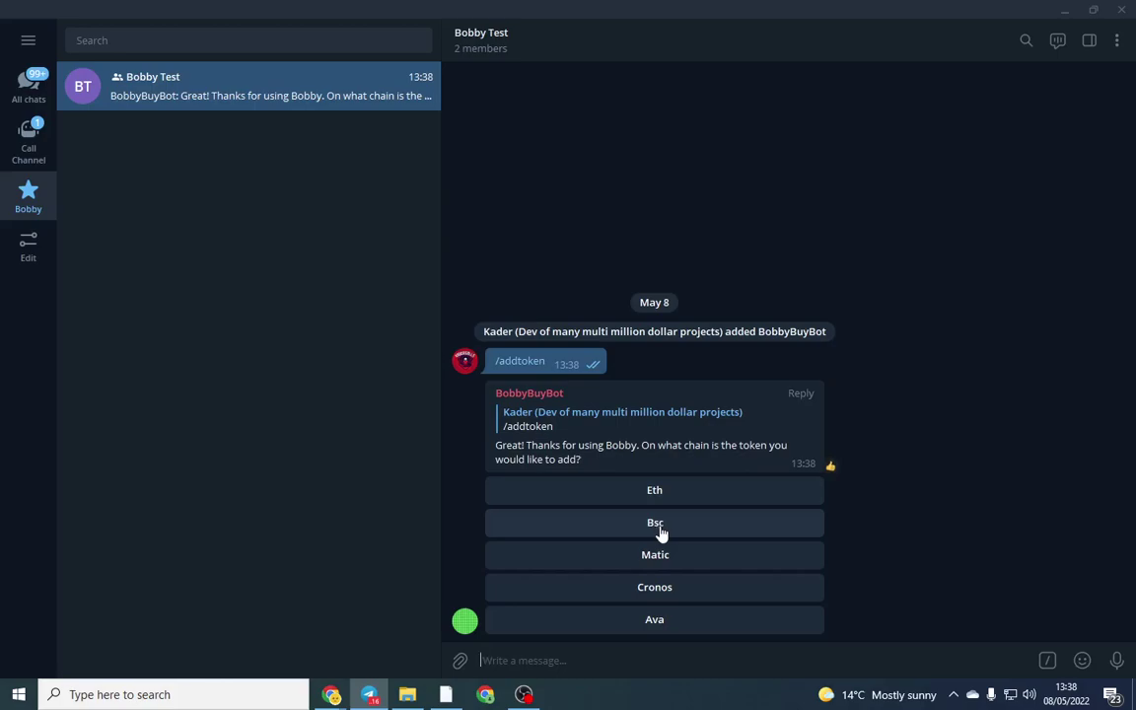
click(658, 532)
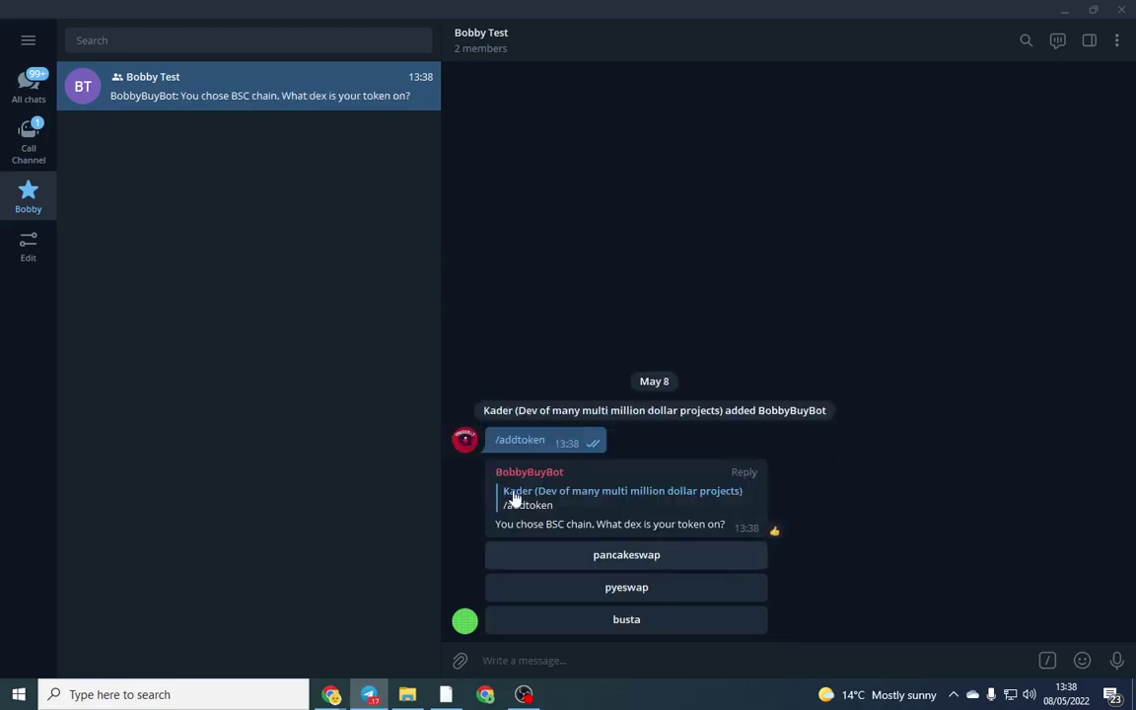
click(651, 564)
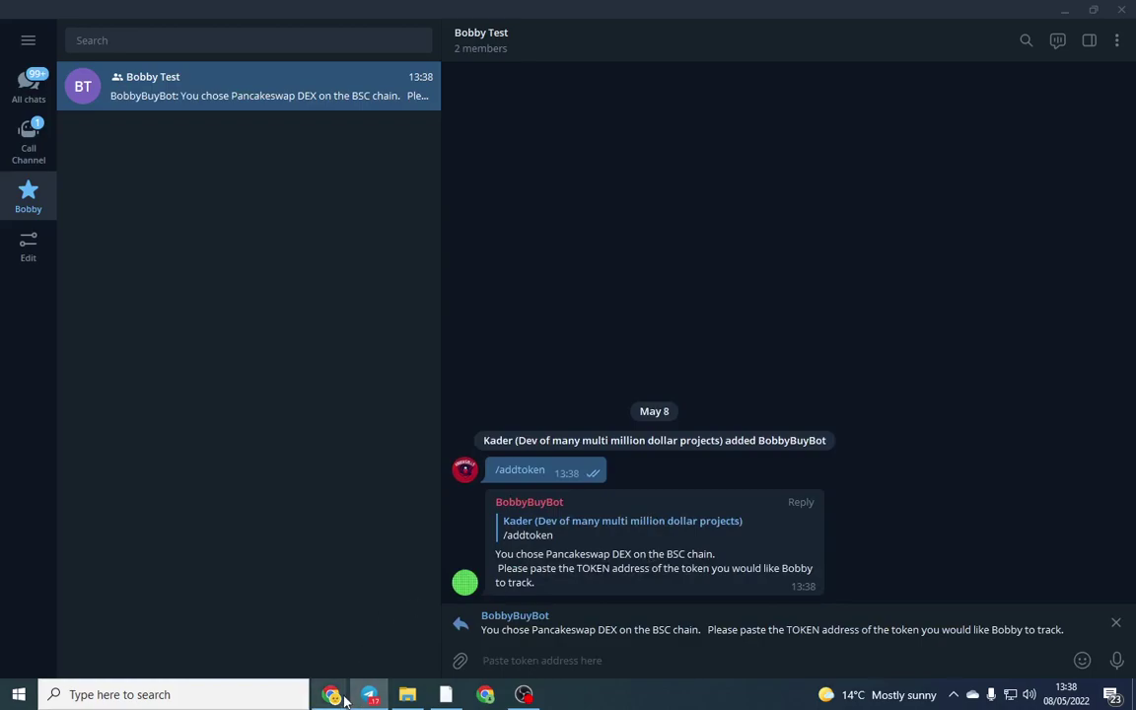
Step: Switch to the Apple Cake page on PooCoin in Chrome and copy the token address from its URL
mouse_move(333, 695)
click(478, 537)
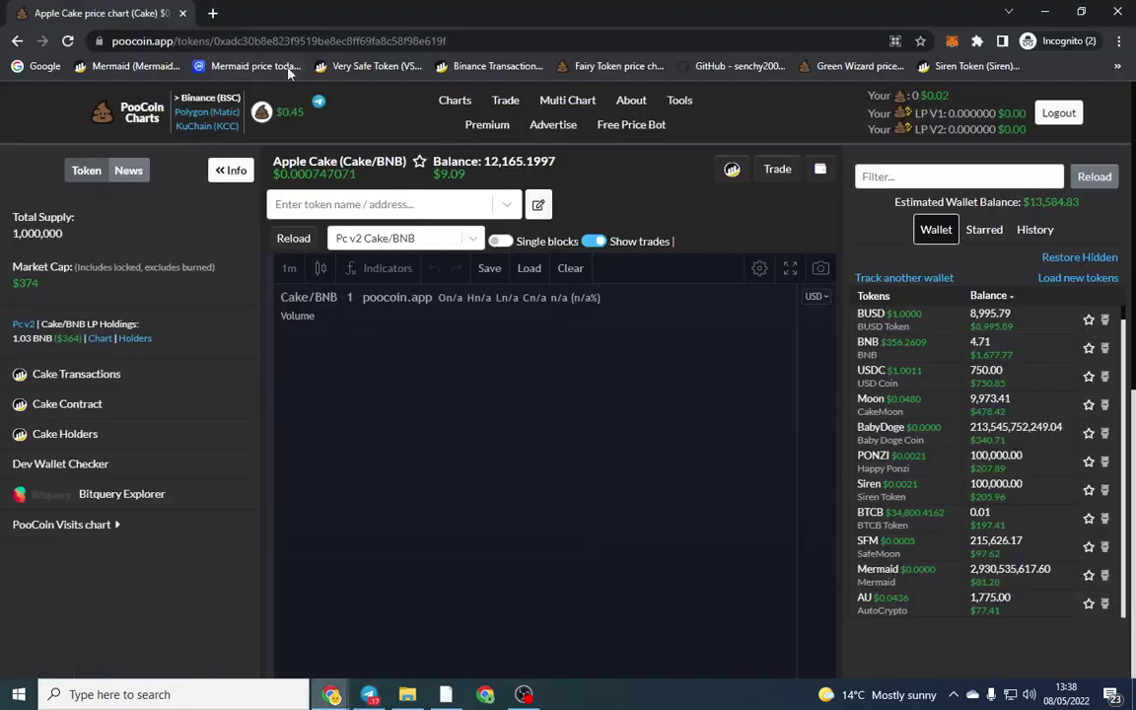
double_click(395, 41)
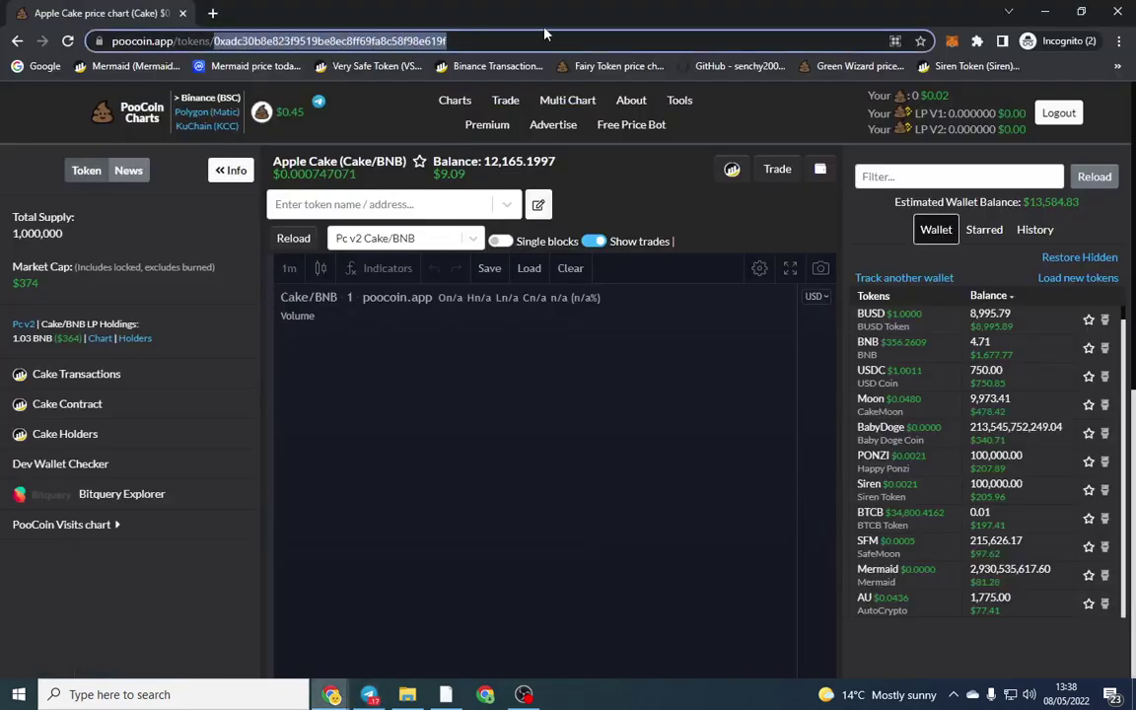
right_click(396, 41)
click(433, 128)
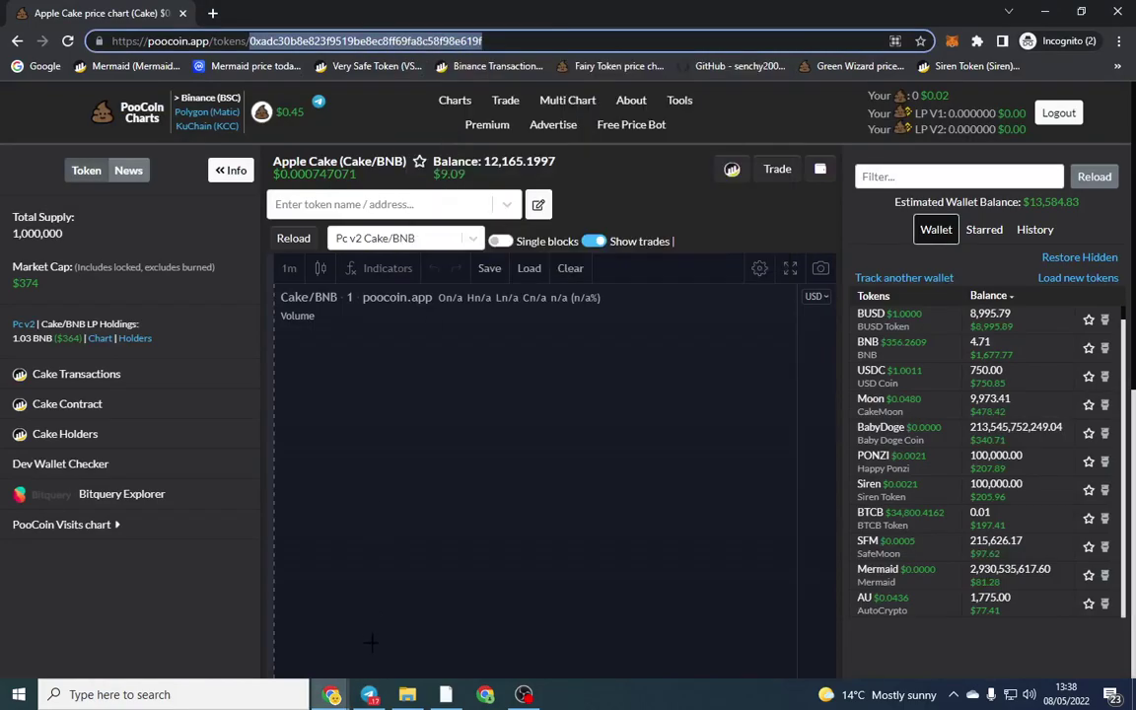
Step: Switch back to Telegram, send BobbyBuyBot the copied token address and choose the Apple Cake/WBNB pair
click(369, 694)
key(ctrl+v)
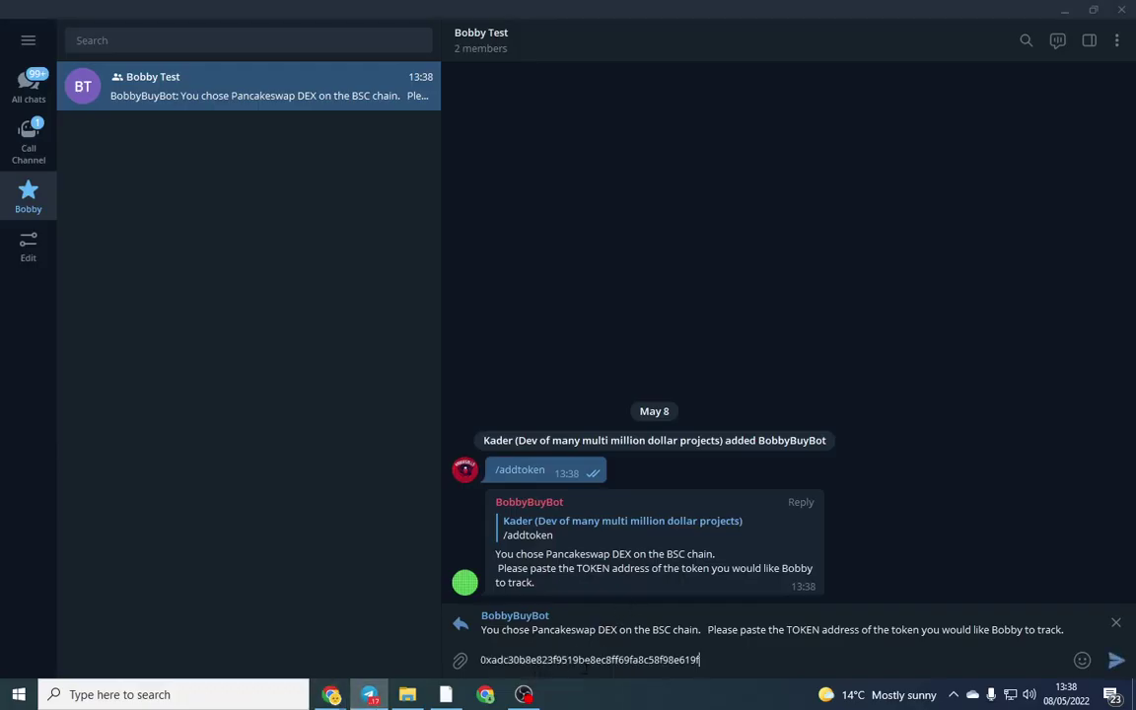
key(Return)
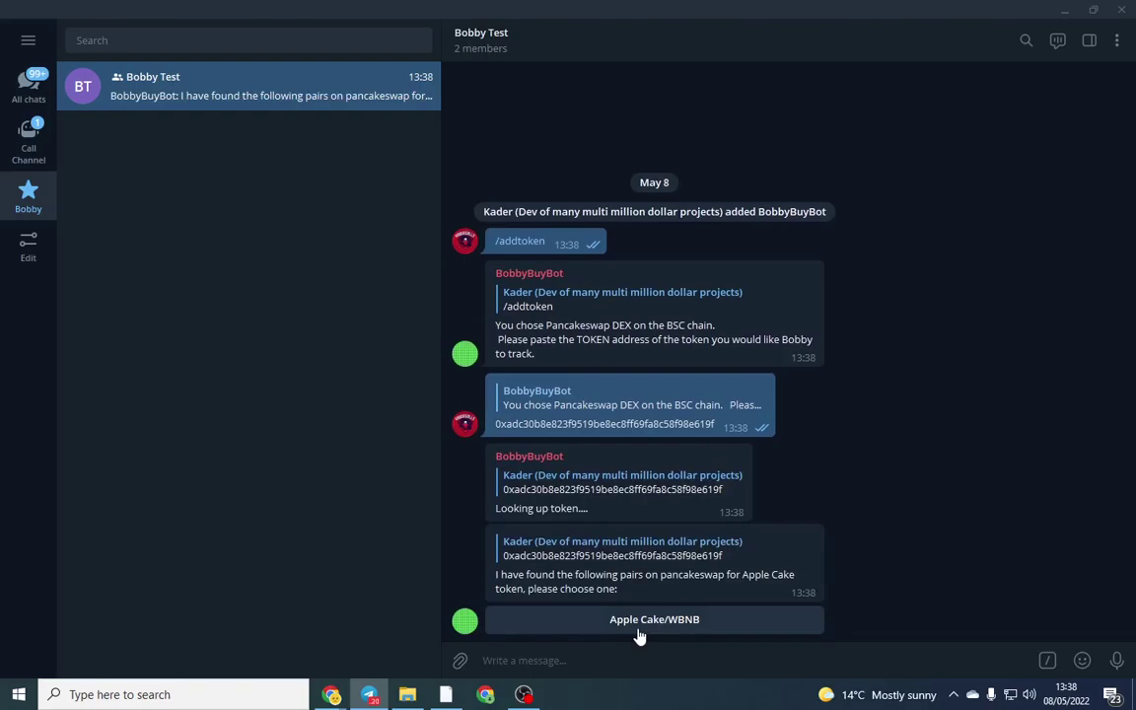
click(679, 623)
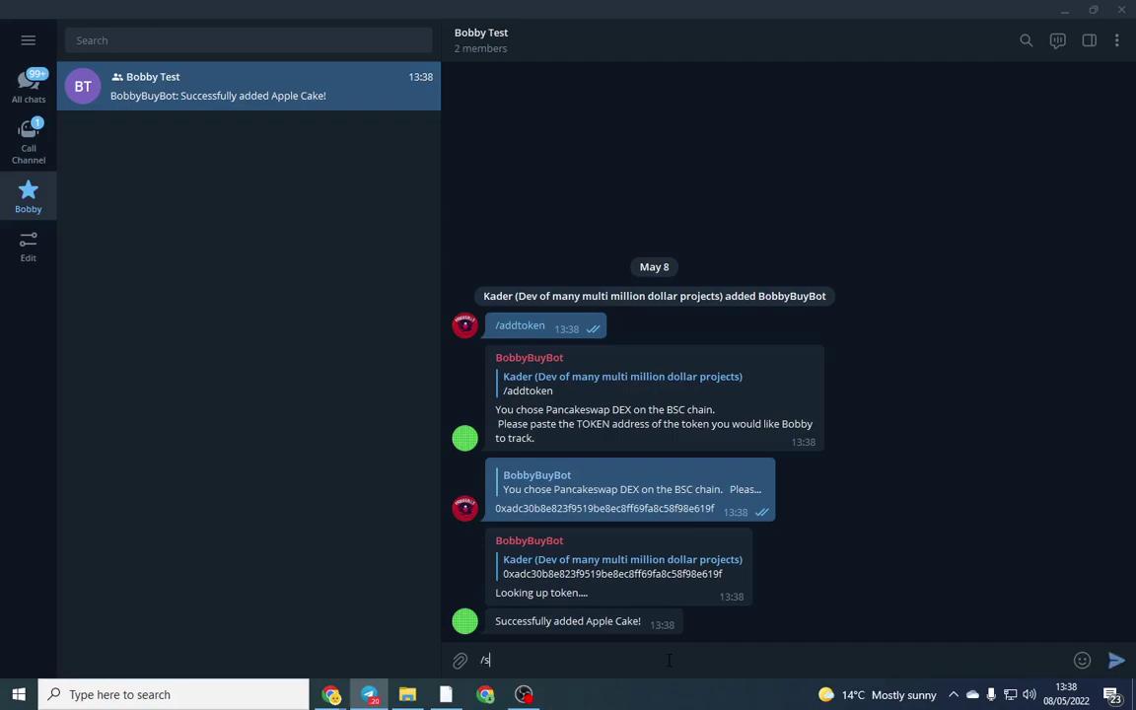
Step: Request the bot's token settings with /settings and set the minimum buy to $1
text(/settings)
key(Return)
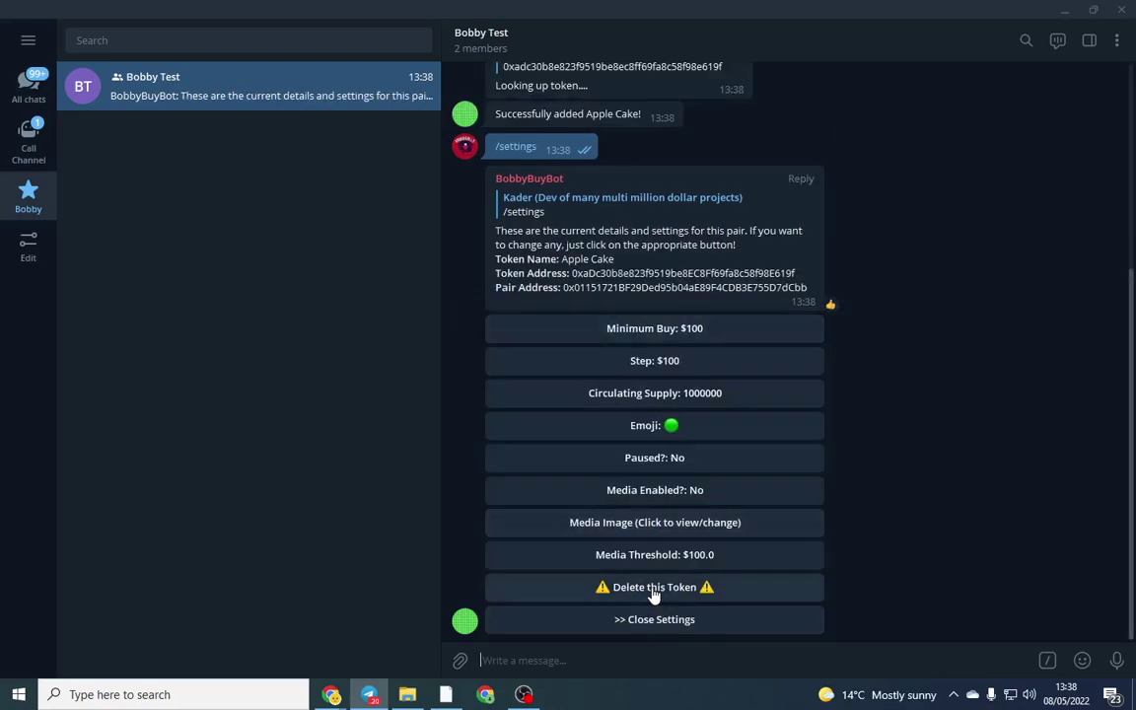
click(689, 328)
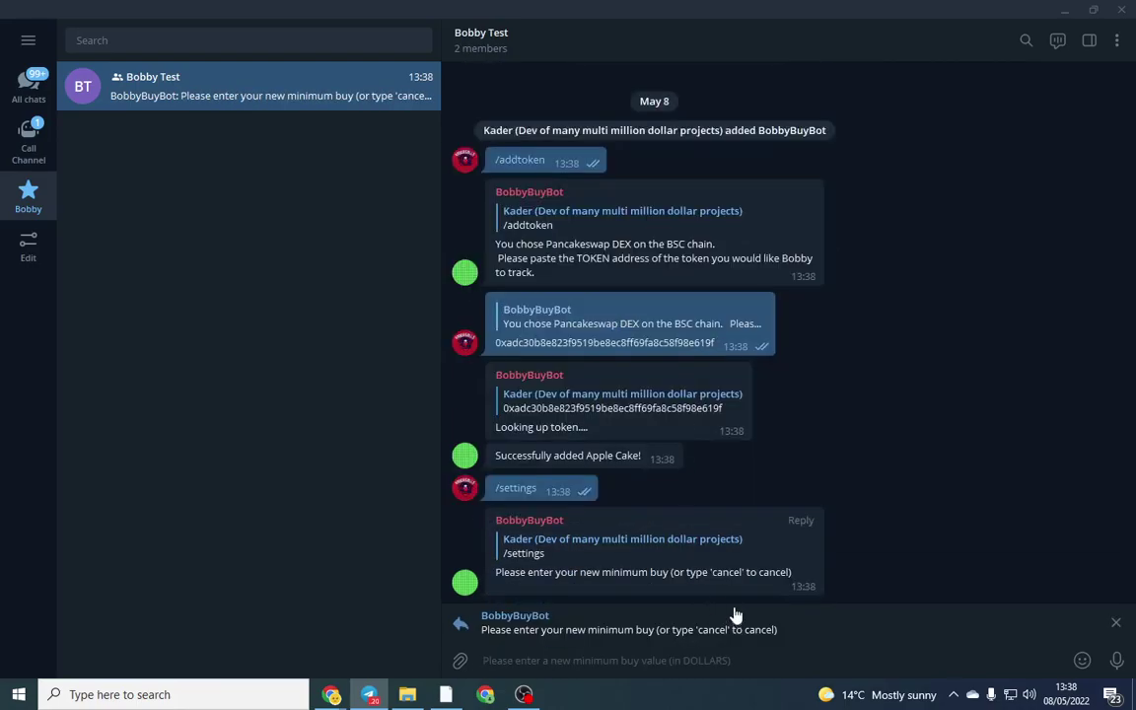
text(1)
key(Return)
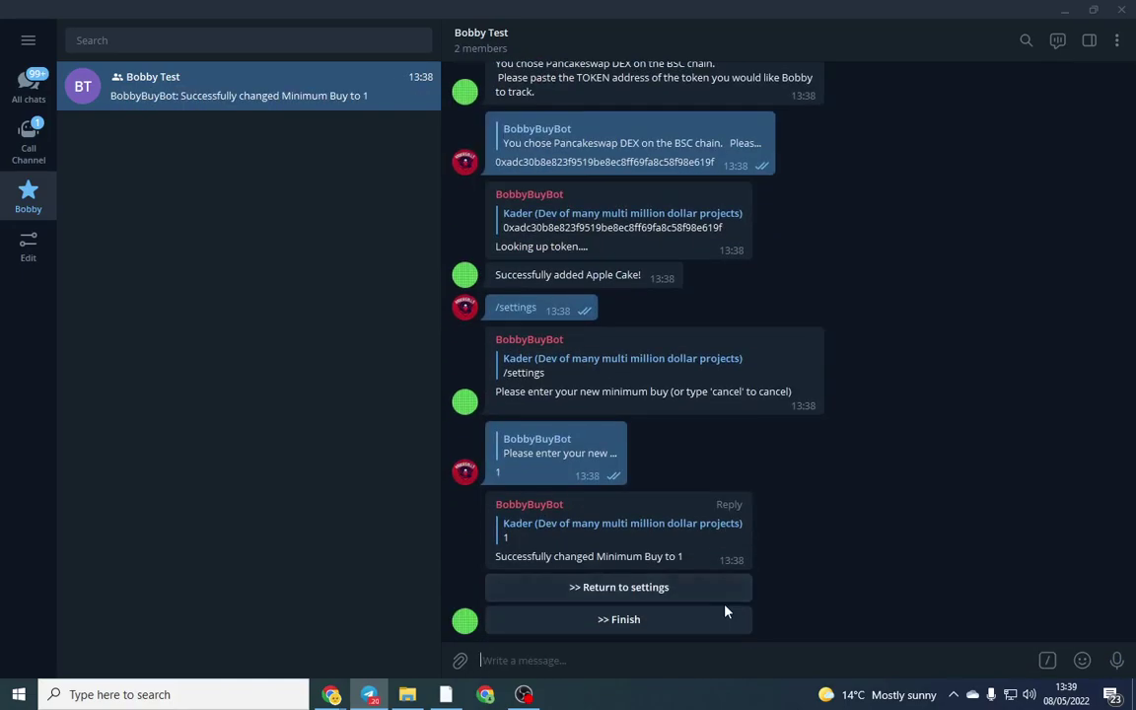
Step: Return to the token settings and set the step value per emoji to $10
click(675, 589)
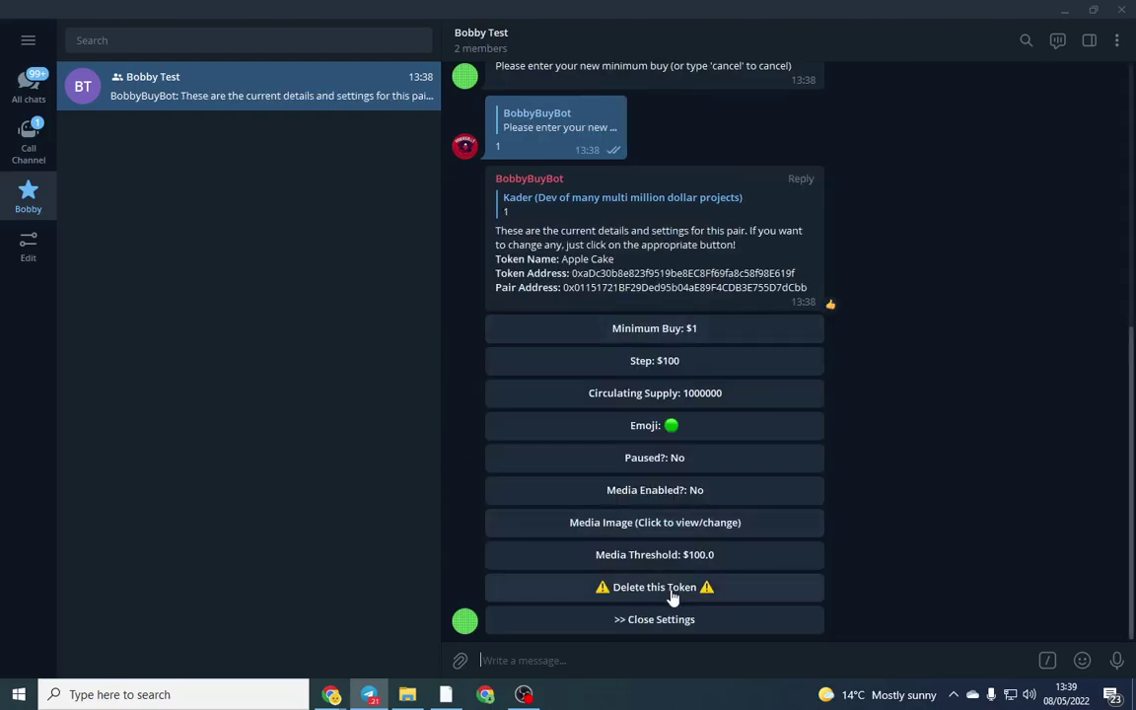
click(677, 365)
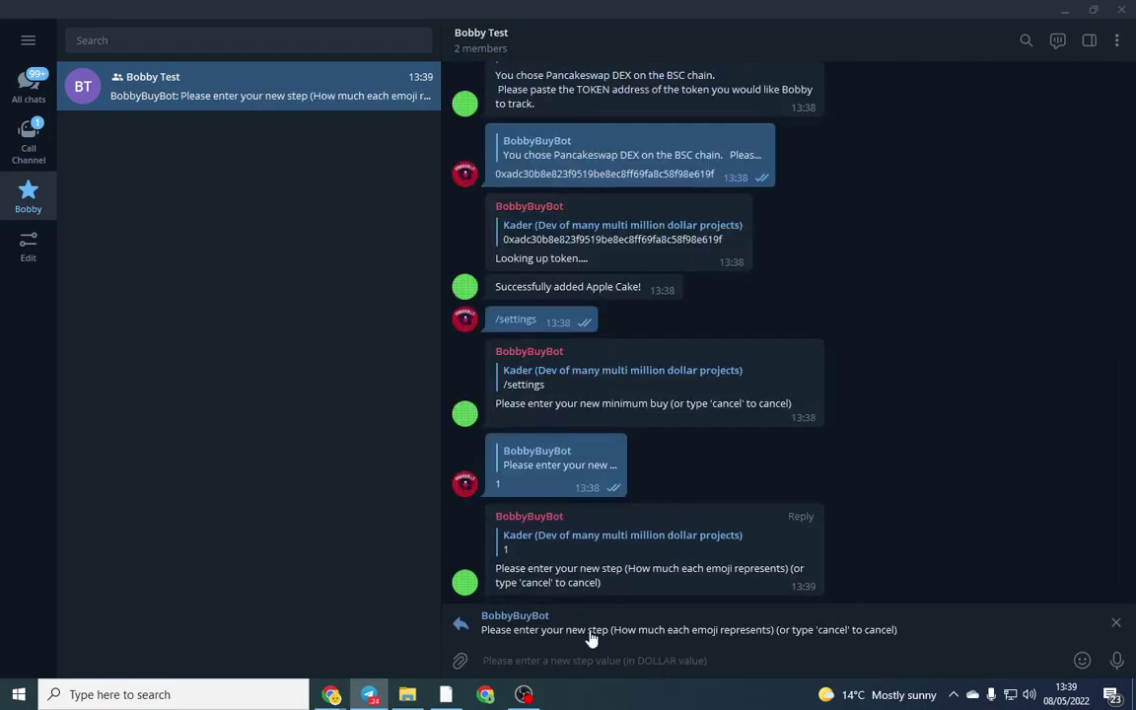
text(1)
text(0)
key(Return)
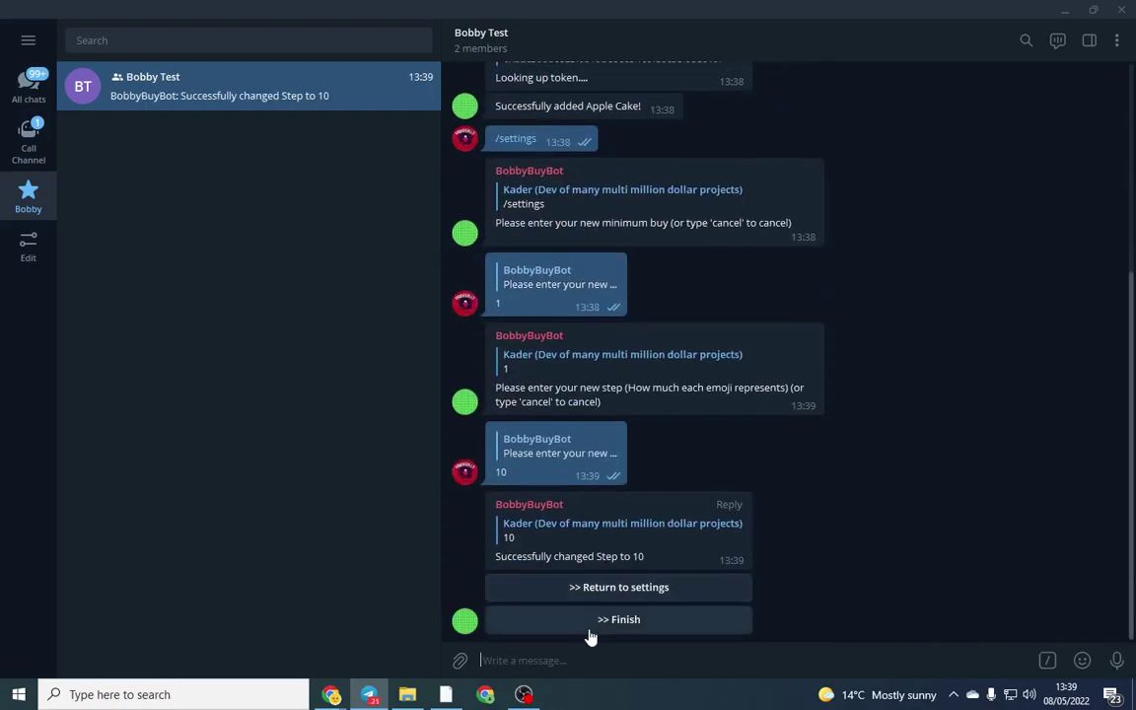
Step: Return to the token settings, set the buy emoji to the green apple and close the settings
click(619, 586)
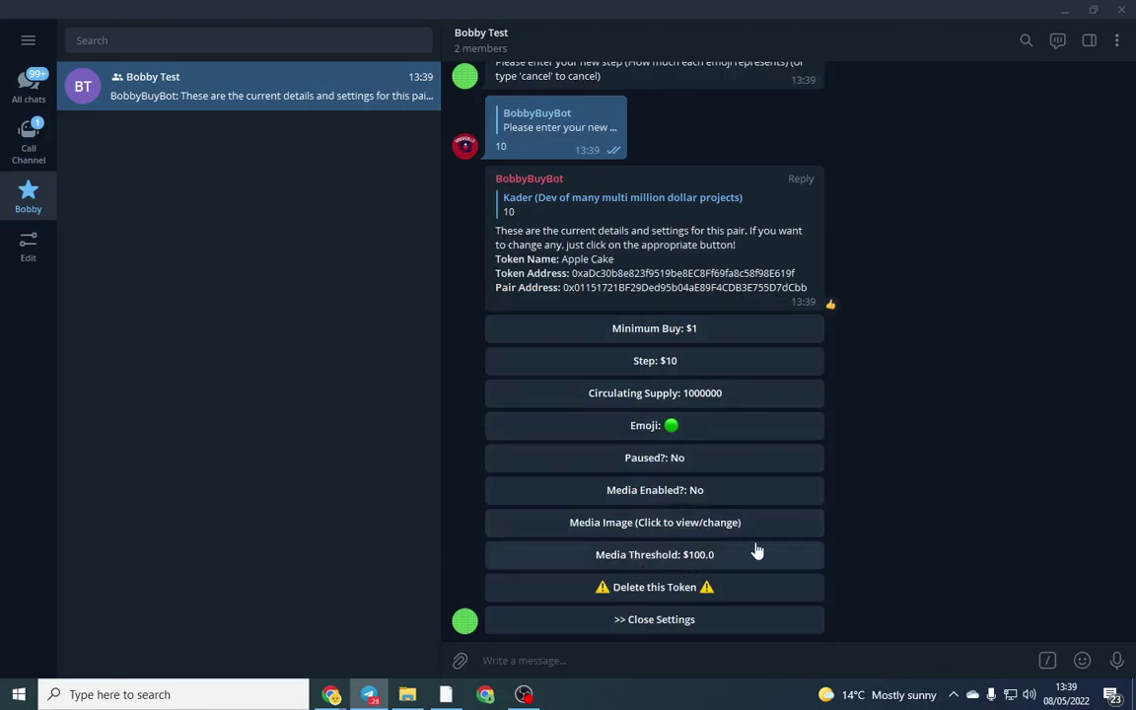
click(694, 432)
mouse_move(1080, 660)
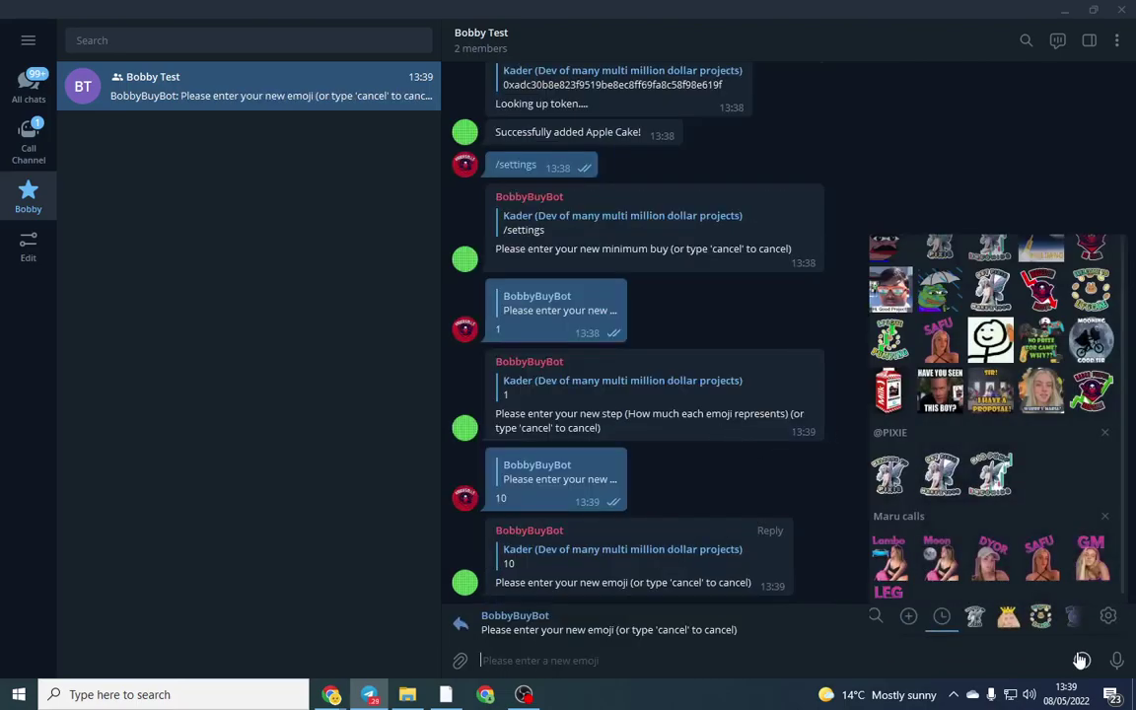
click(899, 184)
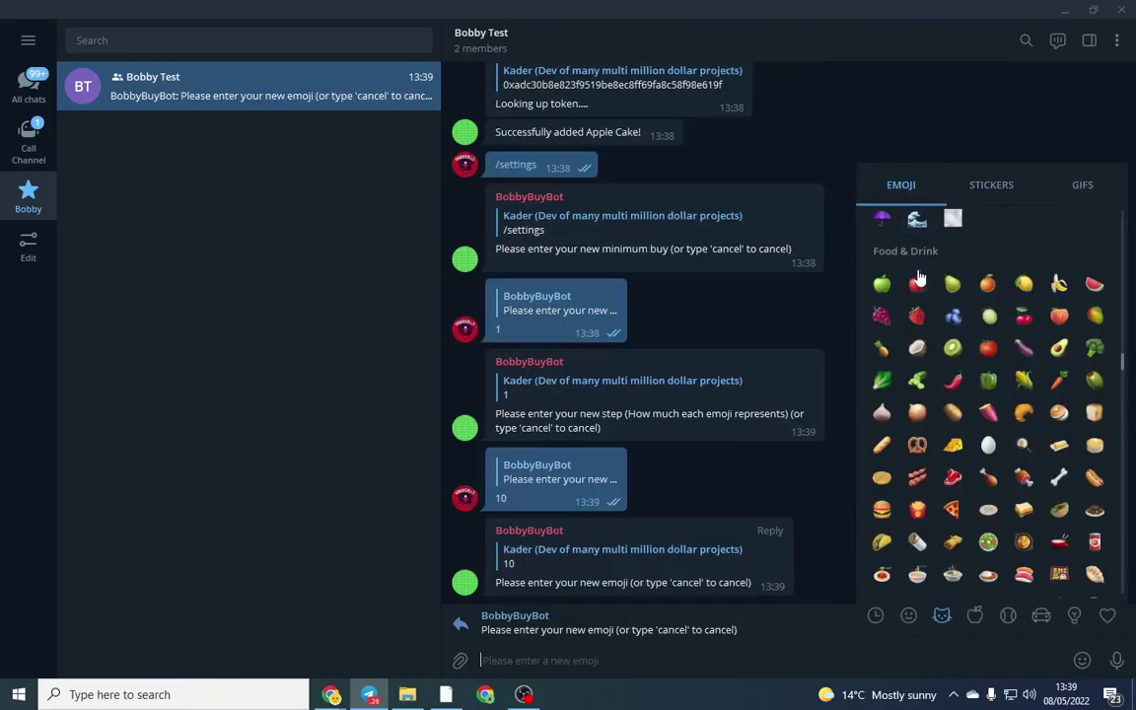
click(882, 284)
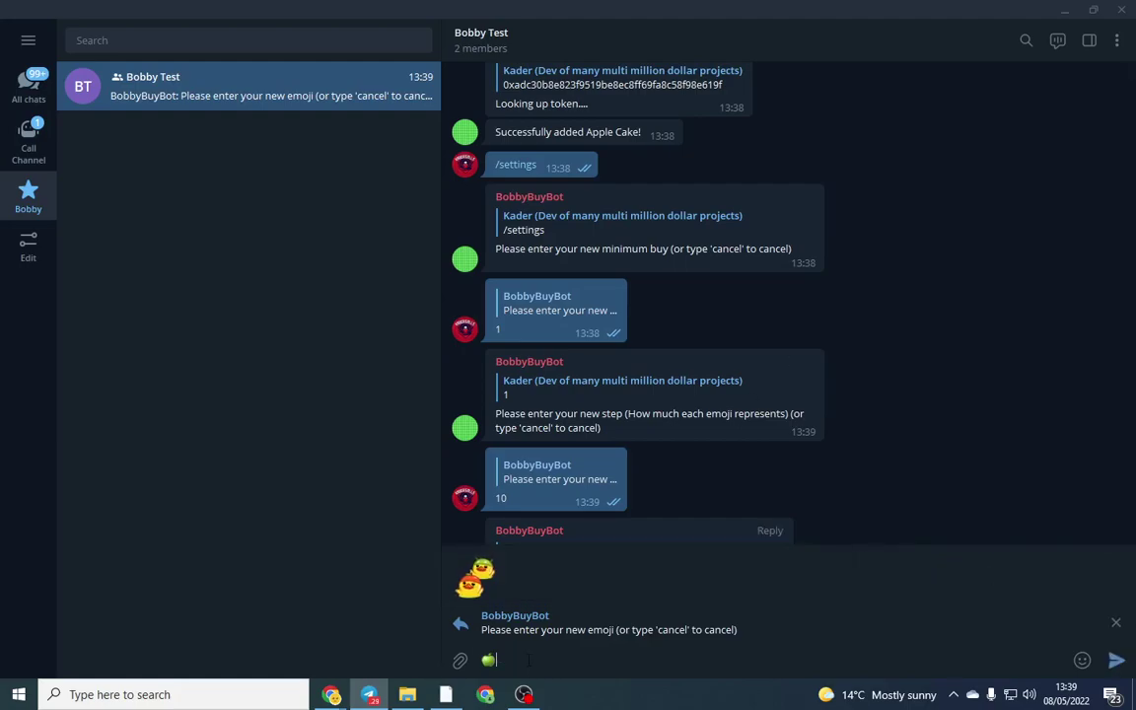
key(Return)
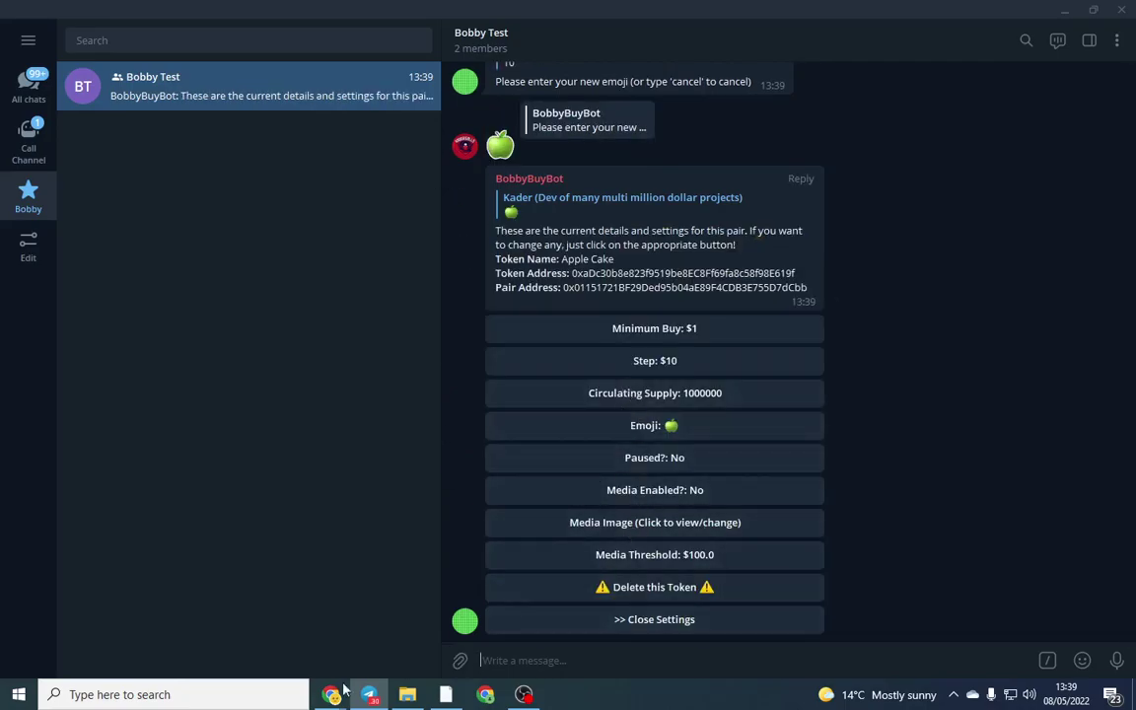
click(663, 621)
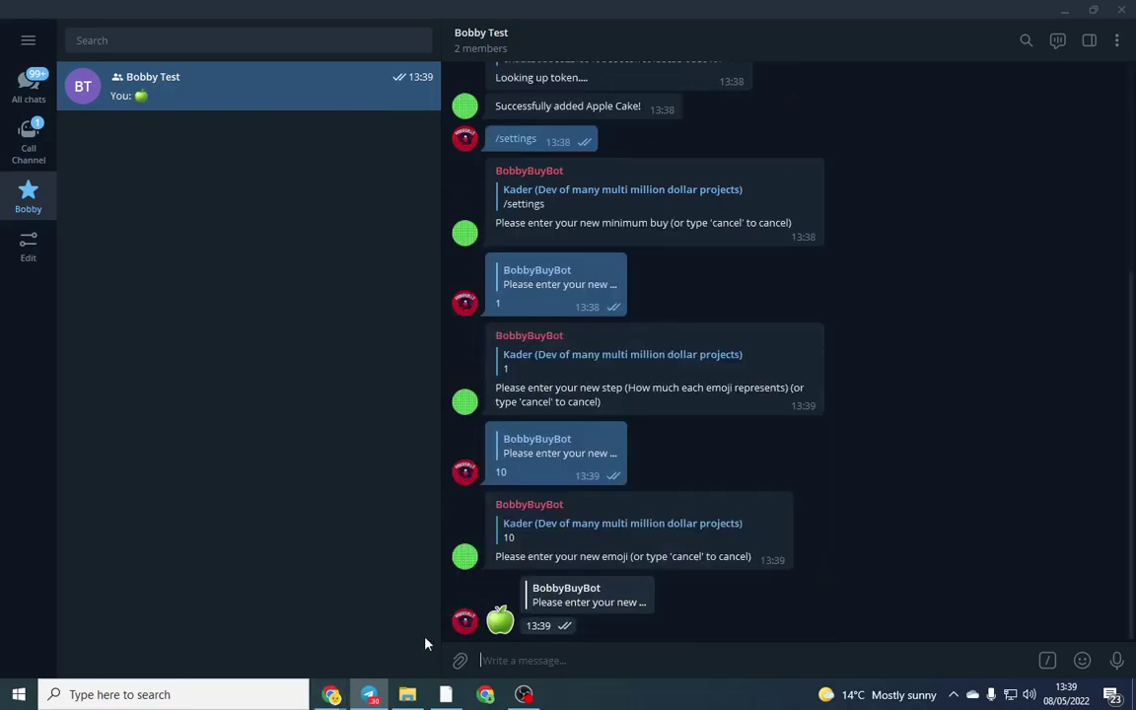
Step: Switch to the PooCoin Apple Cake page in Chrome, swap 0.01 BNB for Cake and approve the transaction in MetaMask
mouse_move(331, 694)
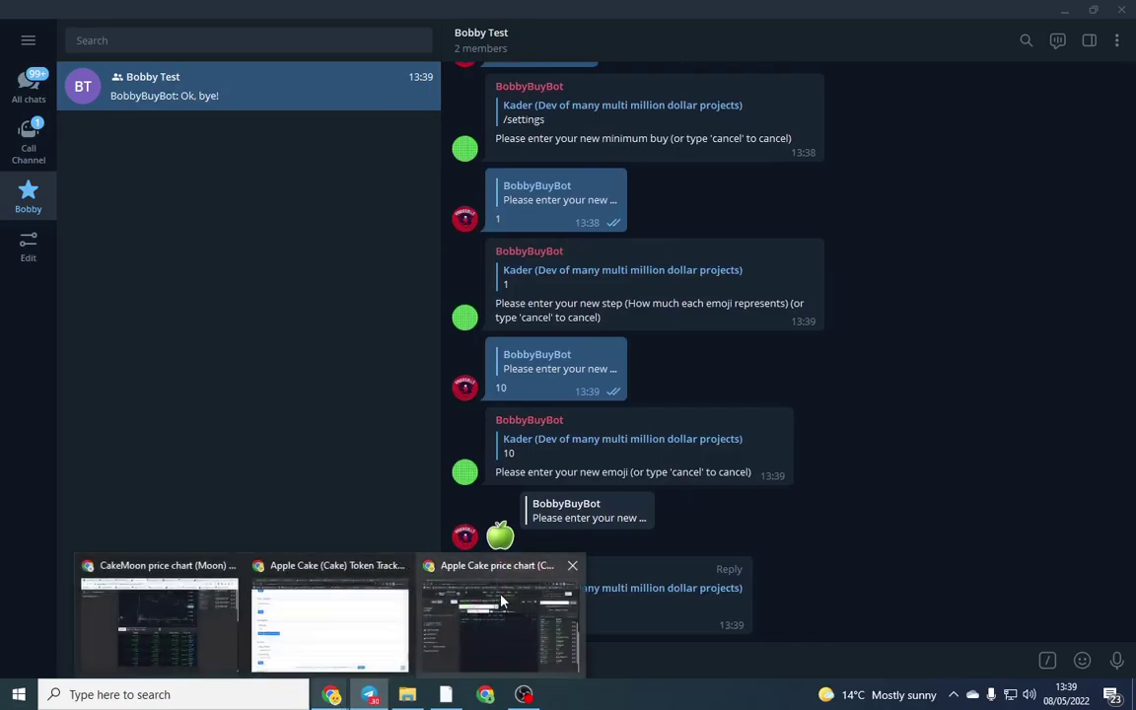
click(501, 600)
click(776, 171)
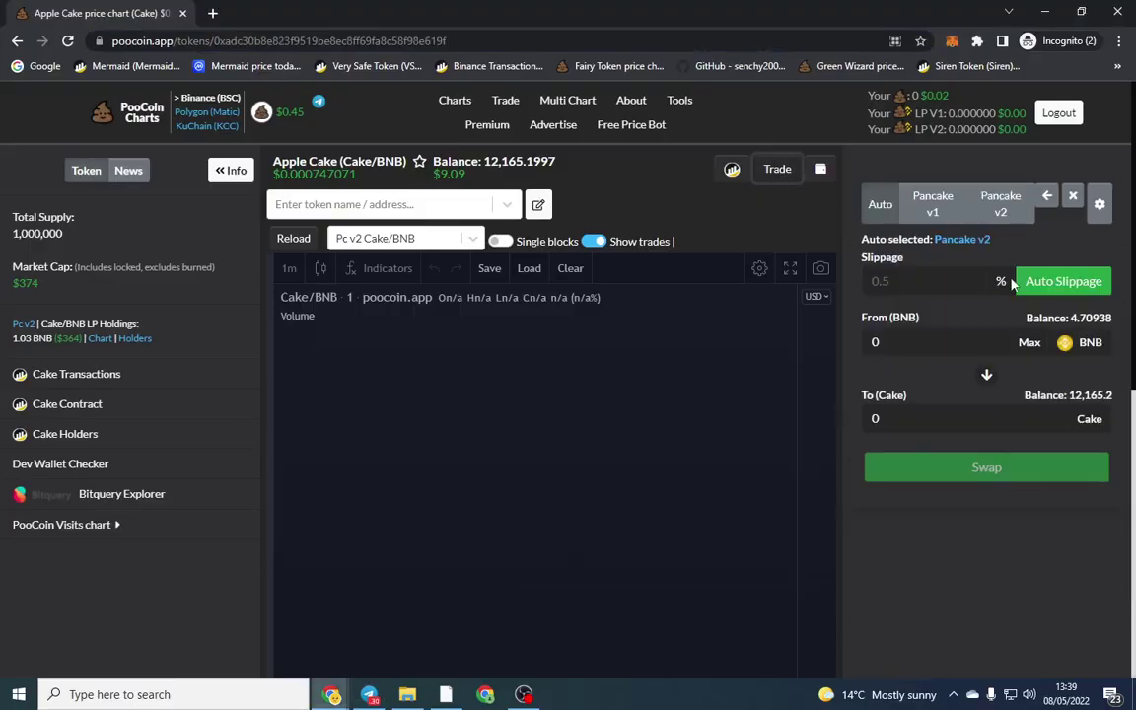
click(940, 338)
text(.01)
click(986, 585)
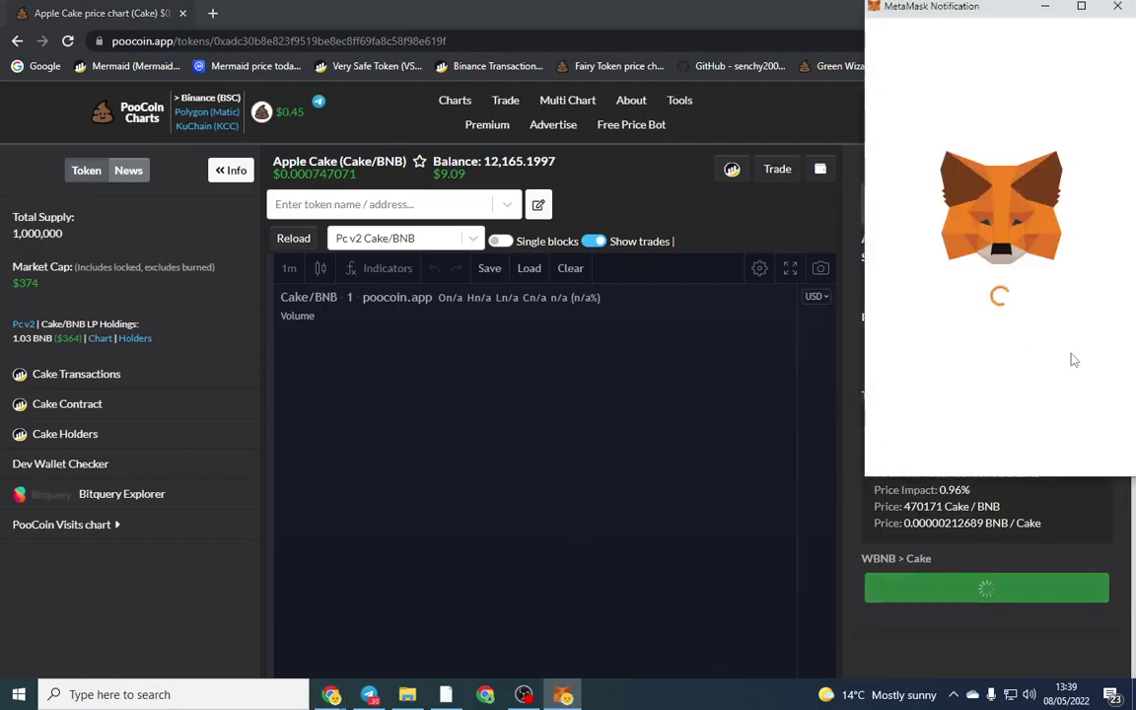
scroll(1066, 386, down, 3)
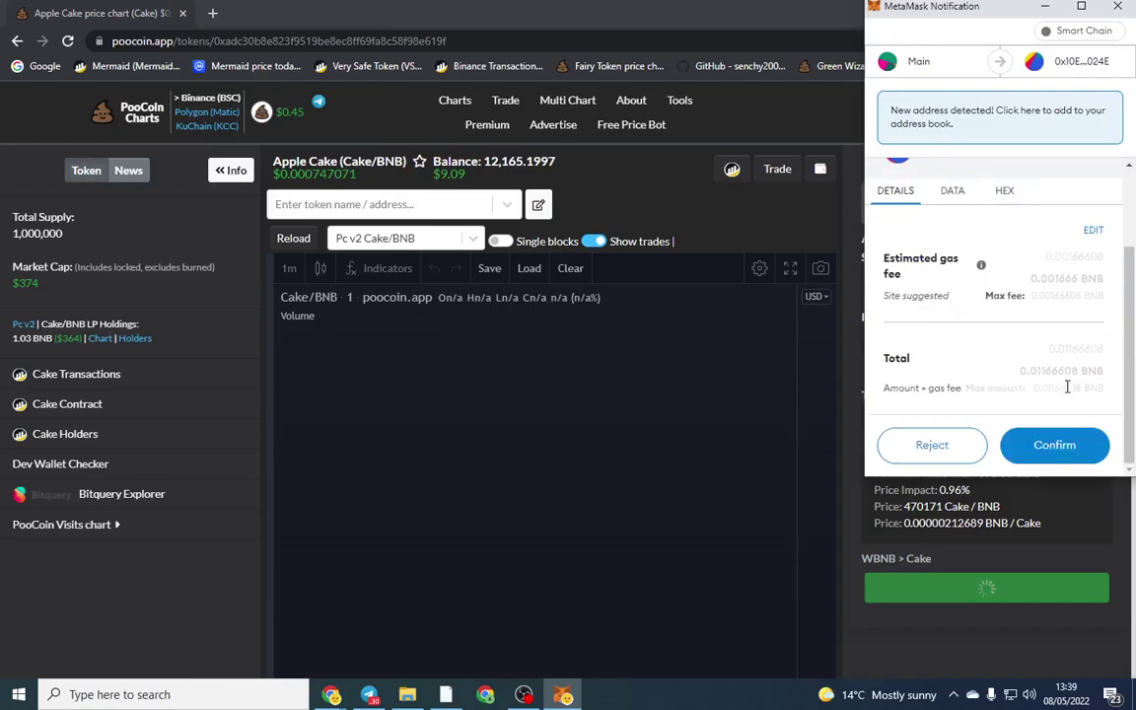
click(1057, 446)
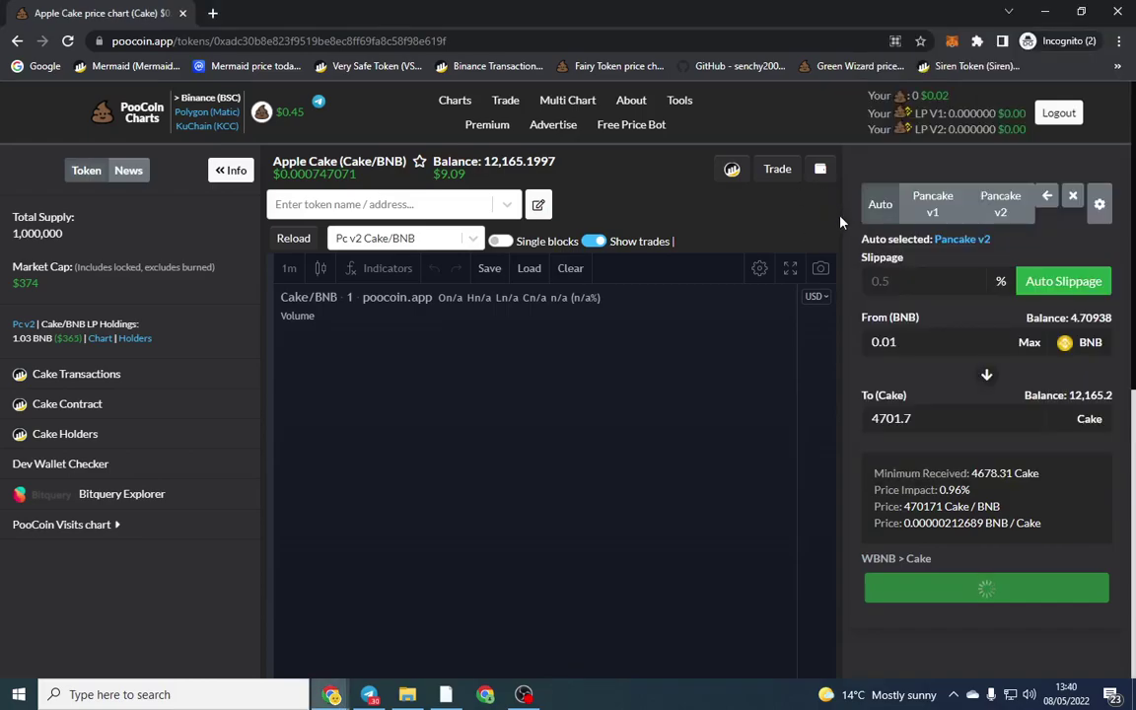
Step: Check the token's transaction list, switch to Telegram and examine the bot's Apple Cake buy alert in the Bobby Test group
scroll(840, 222, down, 4)
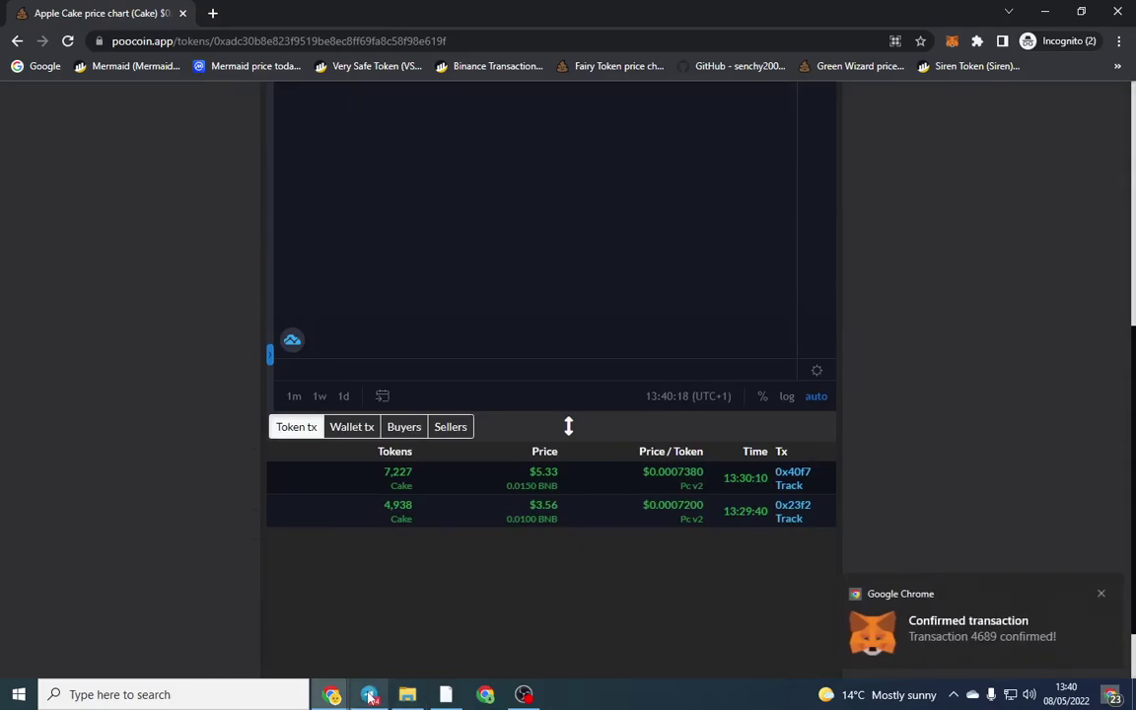
mouse_move(370, 697)
click(399, 621)
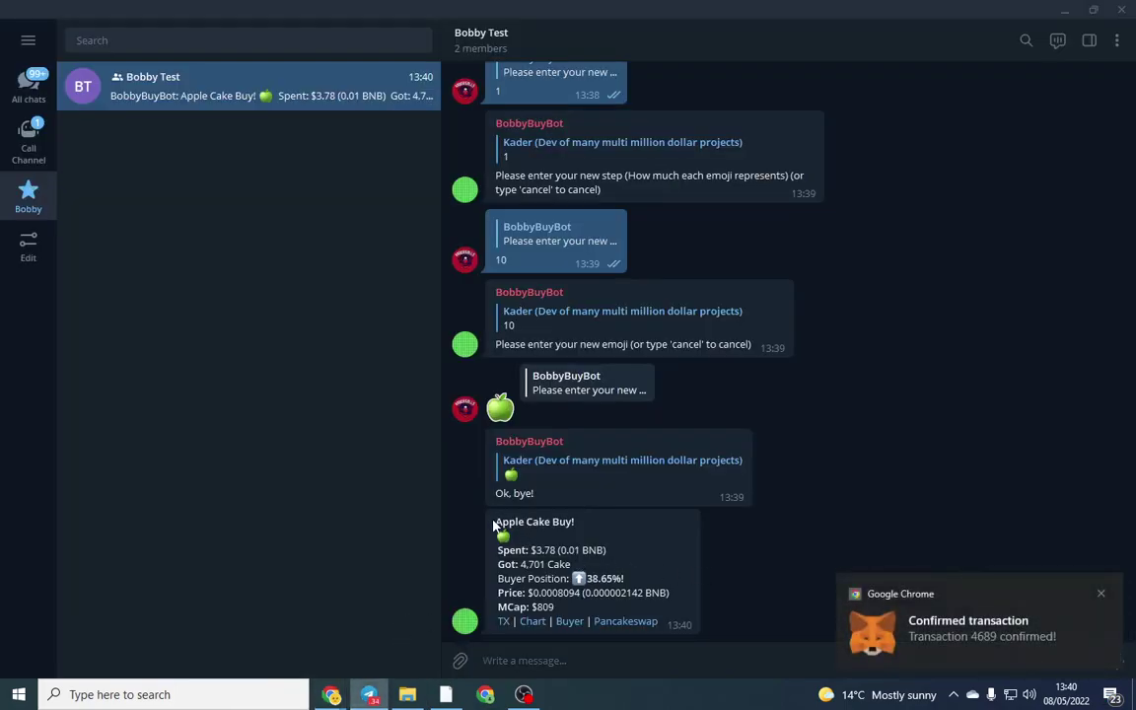
drag(495, 521, 665, 623)
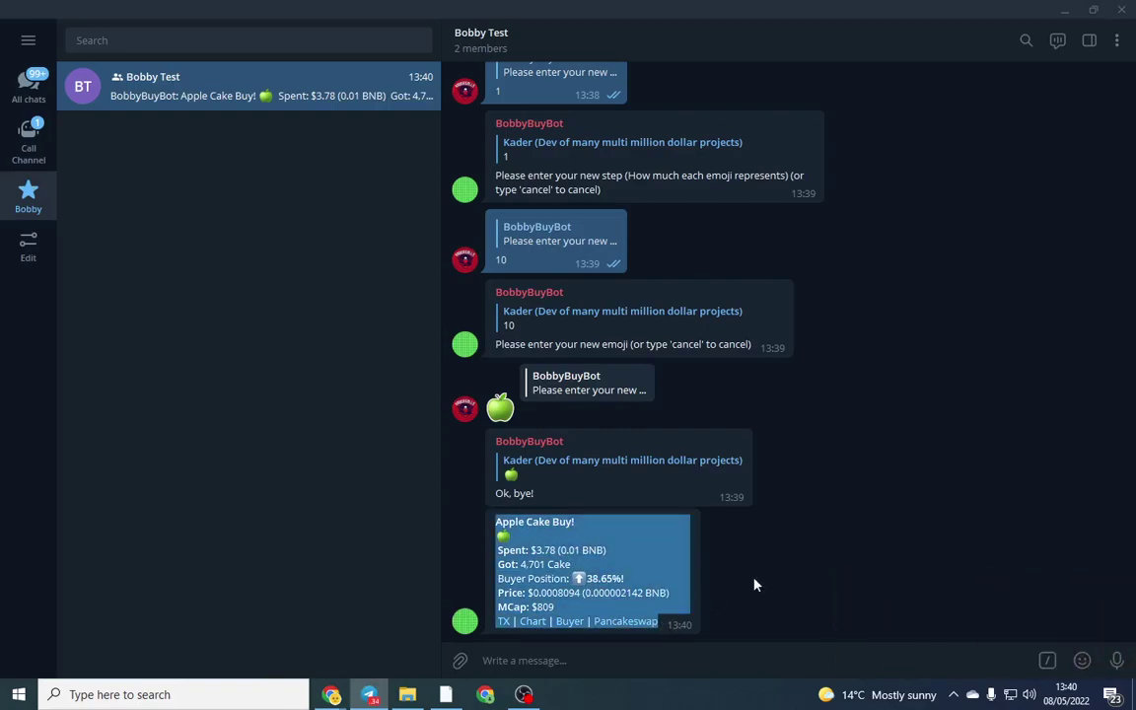
click(652, 549)
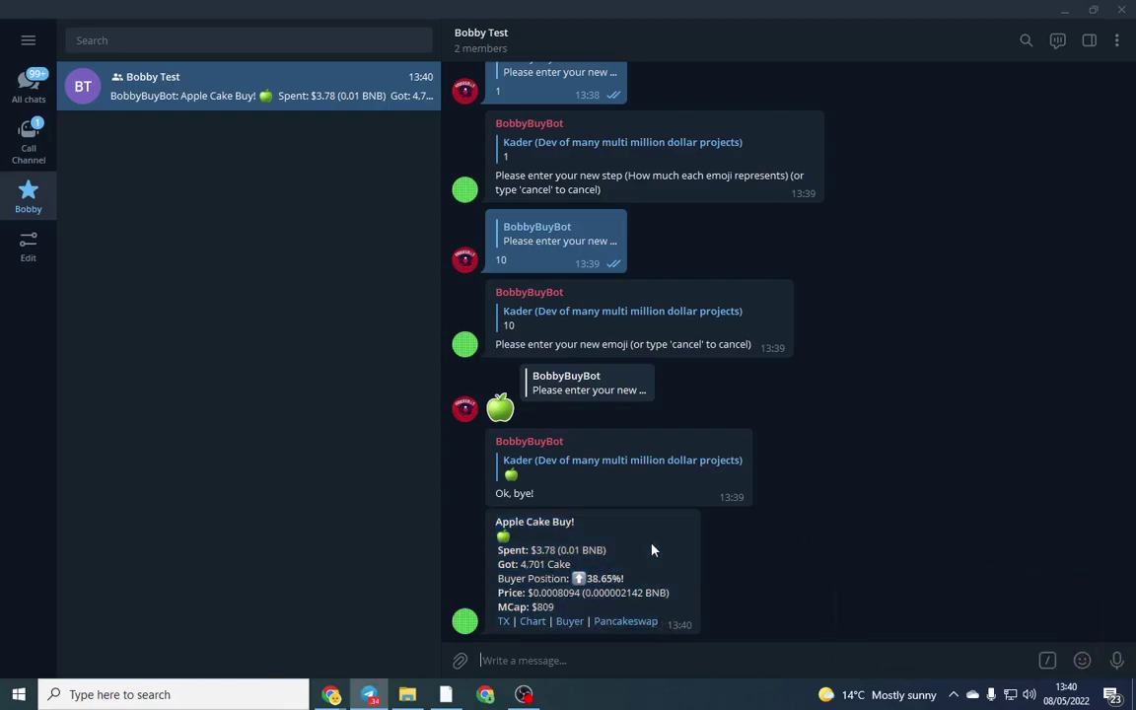